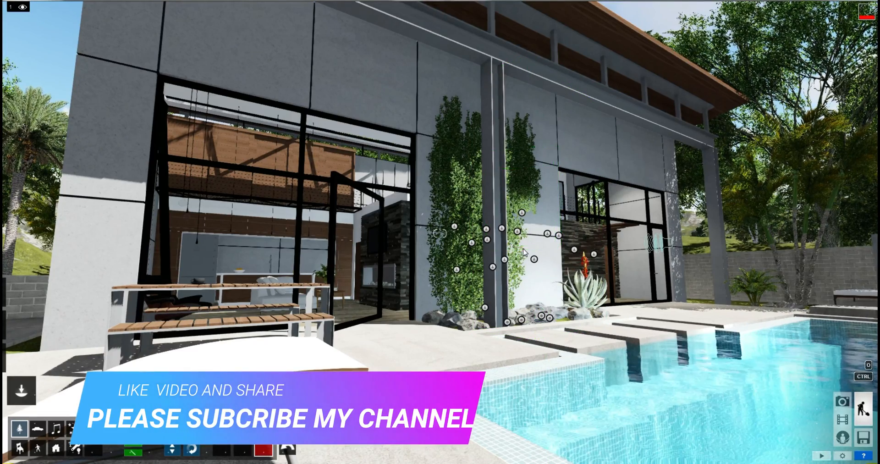
Step: Delete the existing ivy plants from the wall panels on both sides of the steel column
{"action": "left_click", "coordinate": [486, 310]}
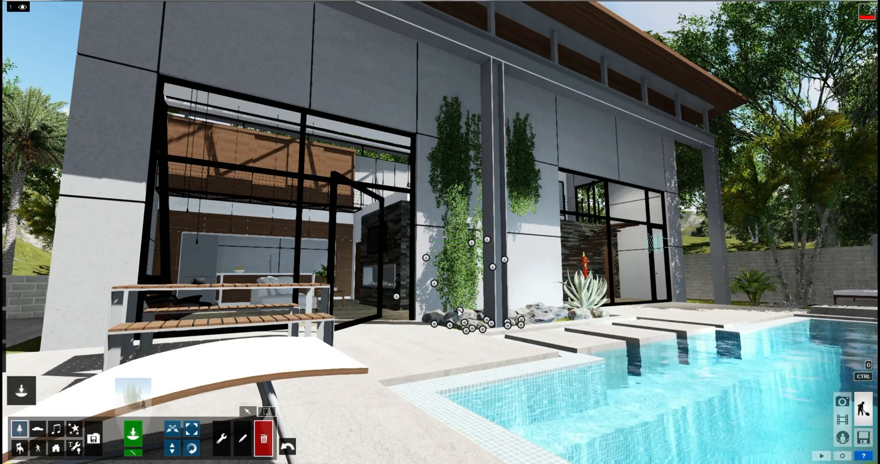
{"action": "left_click", "coordinate": [469, 285]}
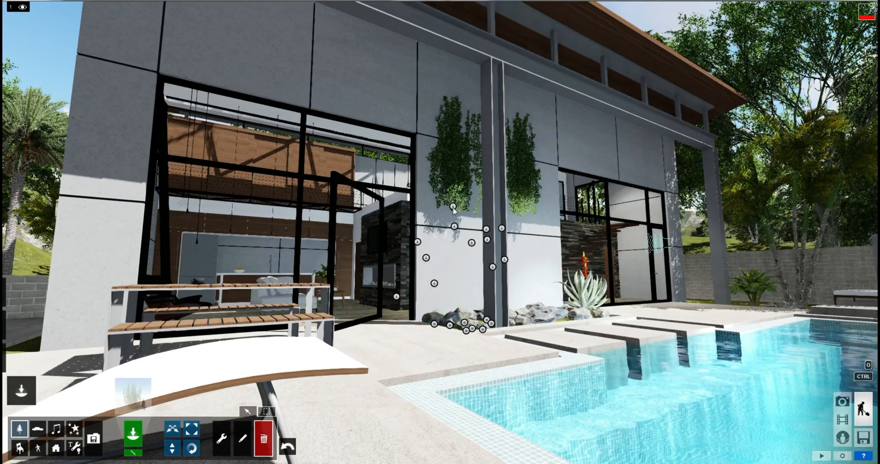
{"action": "left_click", "coordinate": [504, 210]}
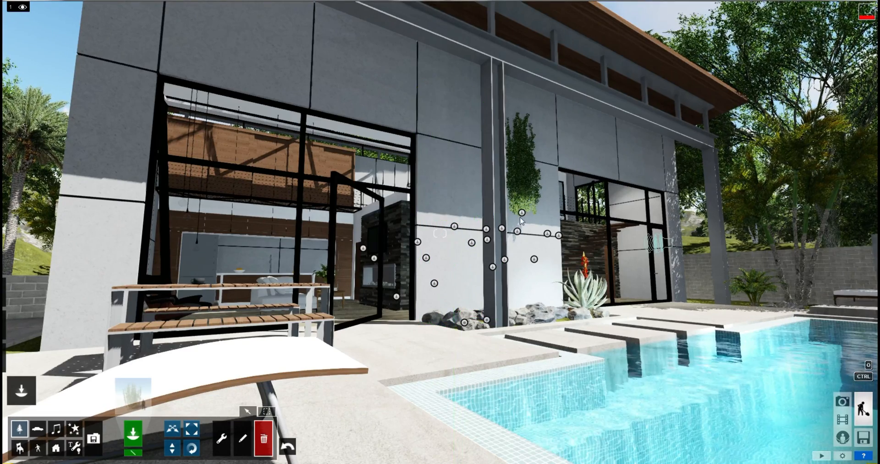
{"action": "left_click", "coordinate": [521, 215]}
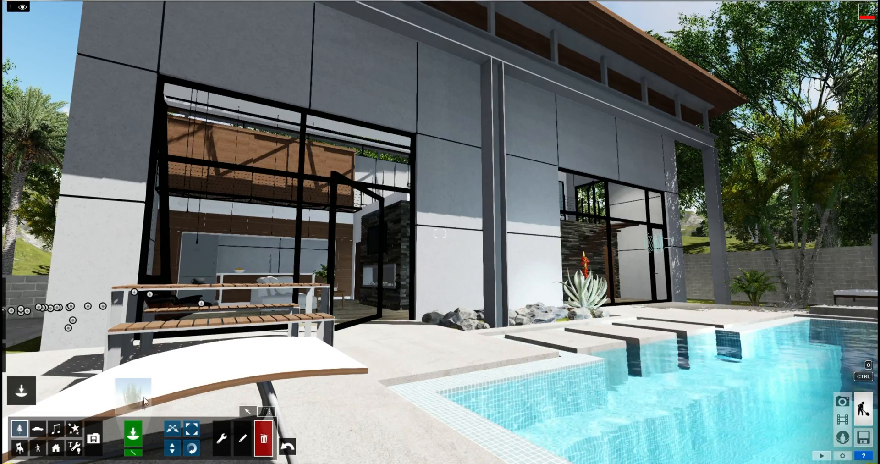
Step: Look through the Nature Library categories, from the leaf trees and palms to Plants
{"action": "left_click", "coordinate": [134, 396]}
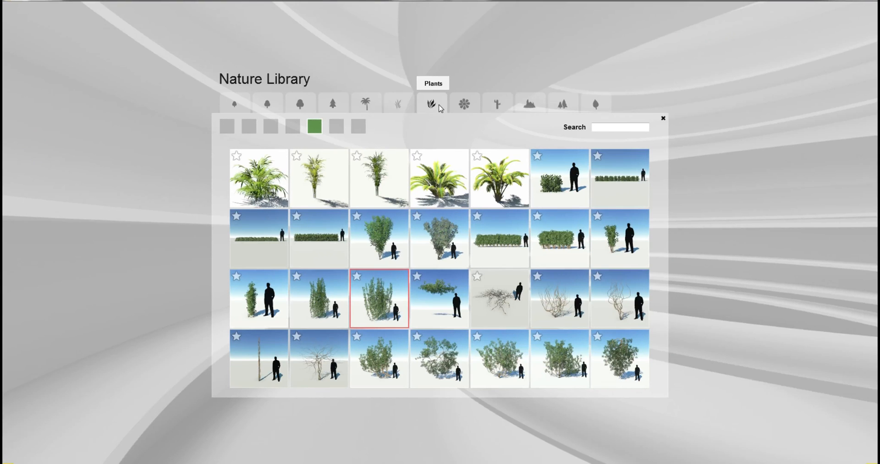
{"action": "left_click", "coordinate": [238, 108]}
{"action": "left_click", "coordinate": [270, 108]}
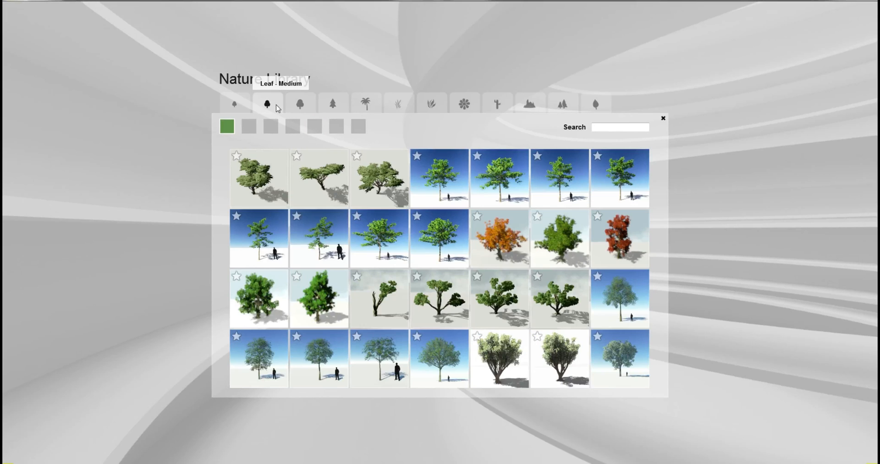
{"action": "left_click", "coordinate": [296, 108]}
{"action": "left_click", "coordinate": [330, 108]}
{"action": "left_click", "coordinate": [366, 105]}
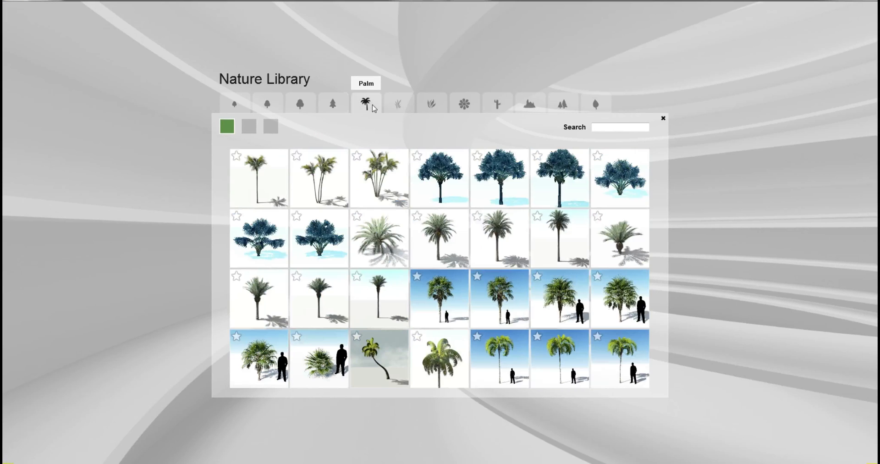
{"action": "left_click", "coordinate": [396, 107]}
{"action": "left_click", "coordinate": [424, 108]}
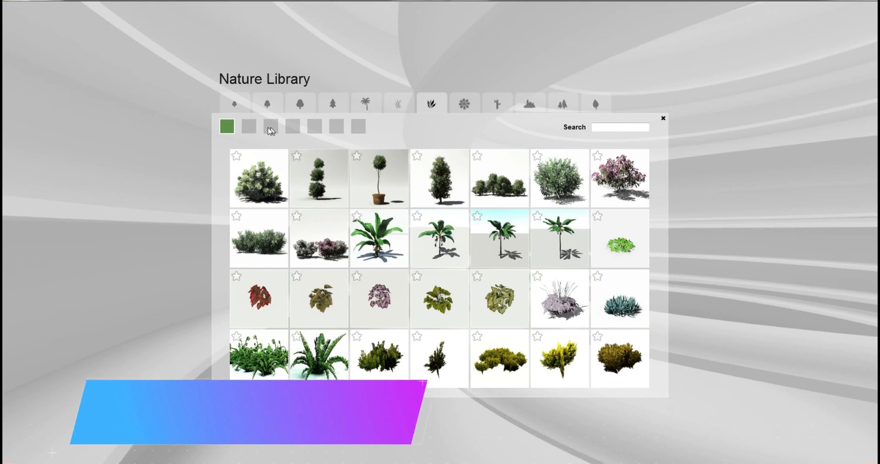
Step: Find and select the IvyLeafPatch1_RT plant in the Plants category of the Nature Library
{"action": "left_click", "coordinate": [250, 129]}
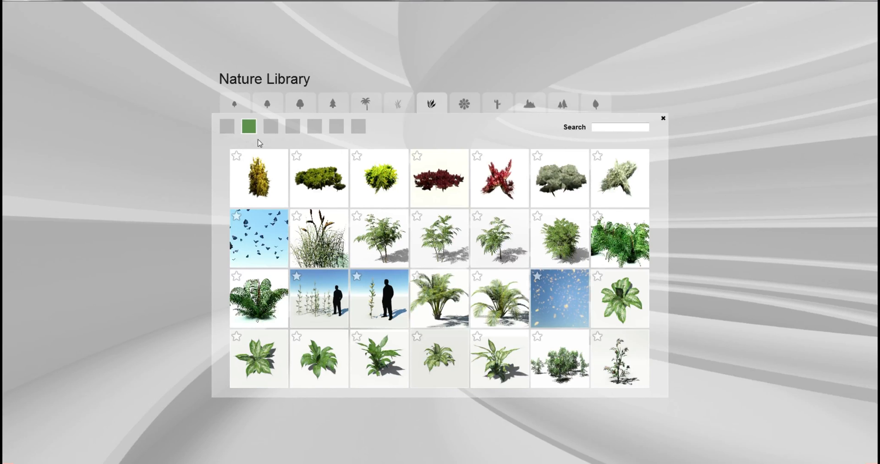
{"action": "left_click", "coordinate": [271, 128]}
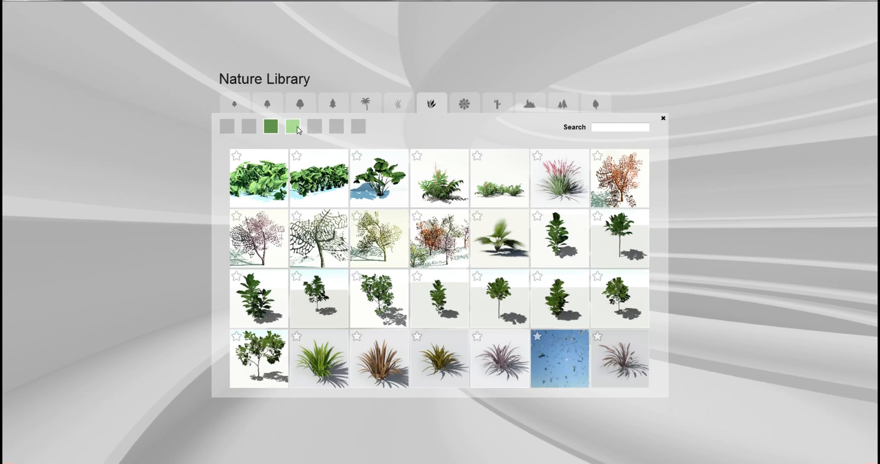
{"action": "left_click", "coordinate": [298, 130]}
{"action": "left_click", "coordinate": [320, 127]}
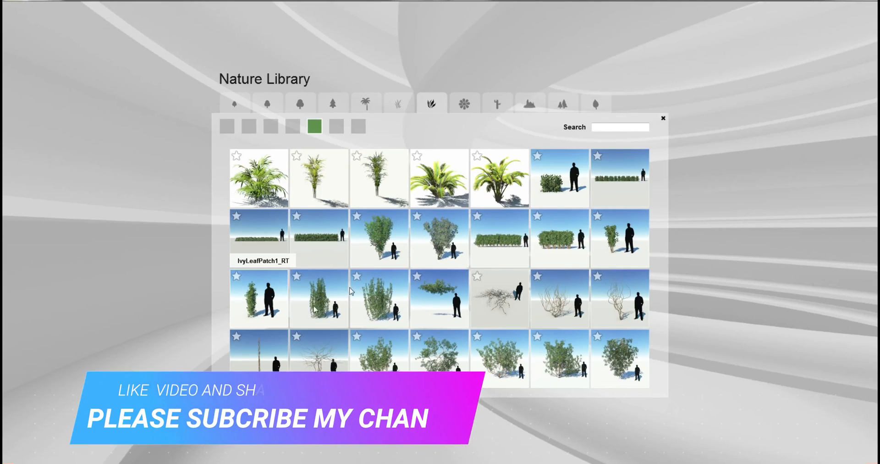
{"action": "left_click", "coordinate": [250, 304]}
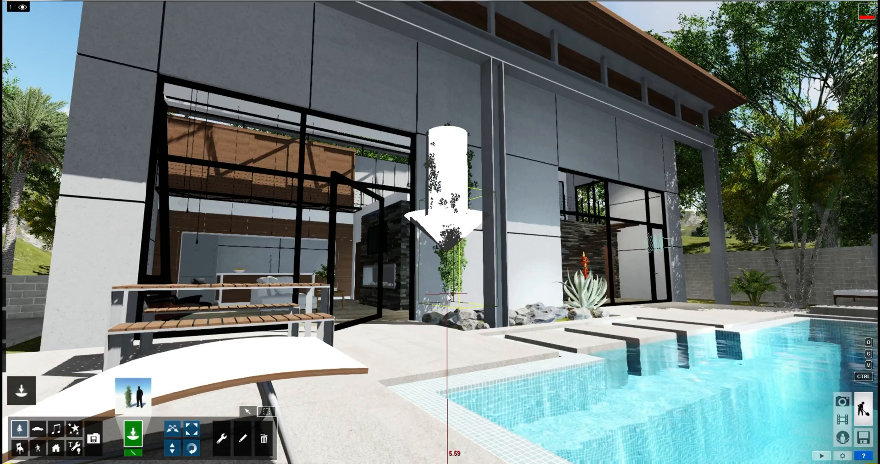
Step: Place IvyLeafPatch1_RT plants against the wall between the open glass door and the steel column
{"action": "left_click", "coordinate": [449, 297]}
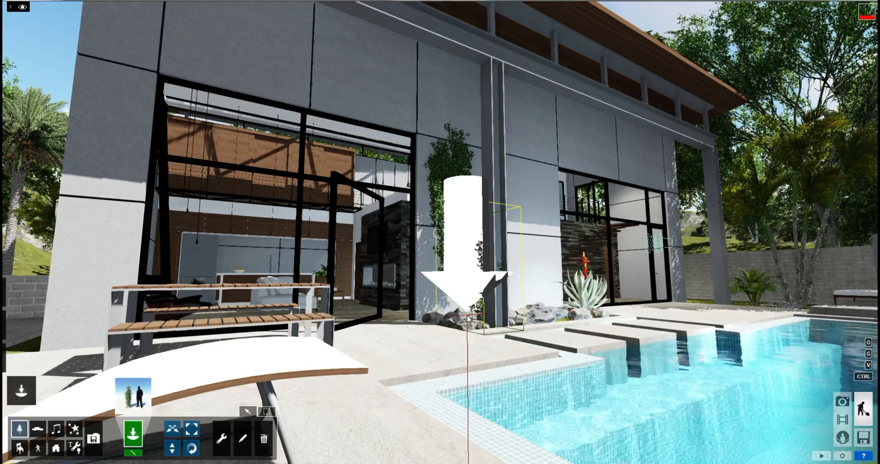
{"action": "left_click", "coordinate": [464, 316]}
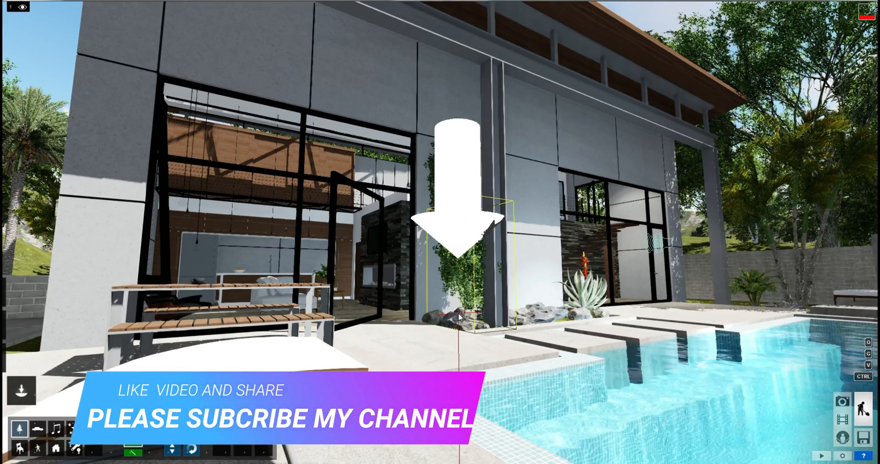
{"action": "left_click", "coordinate": [460, 316]}
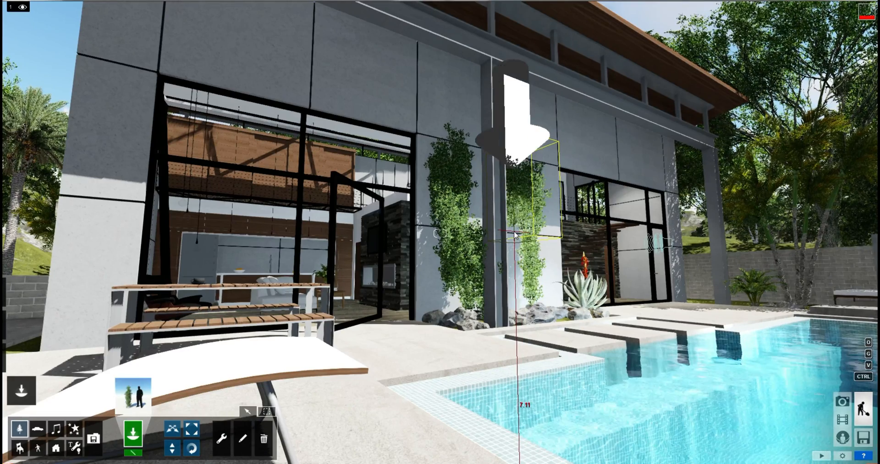
Step: Add another IvyLeafPatch1_RT above the rocks on the wall between the steel column and the agave
{"action": "key", "text": "w"}
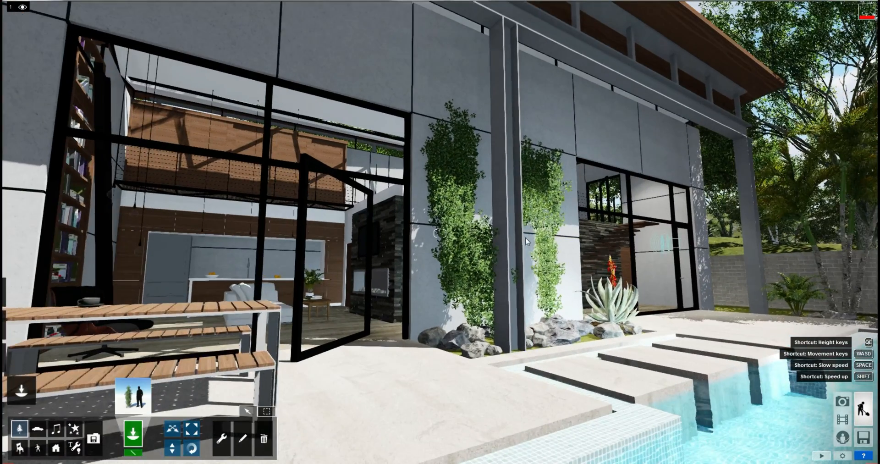
{"action": "key", "text": "d"}
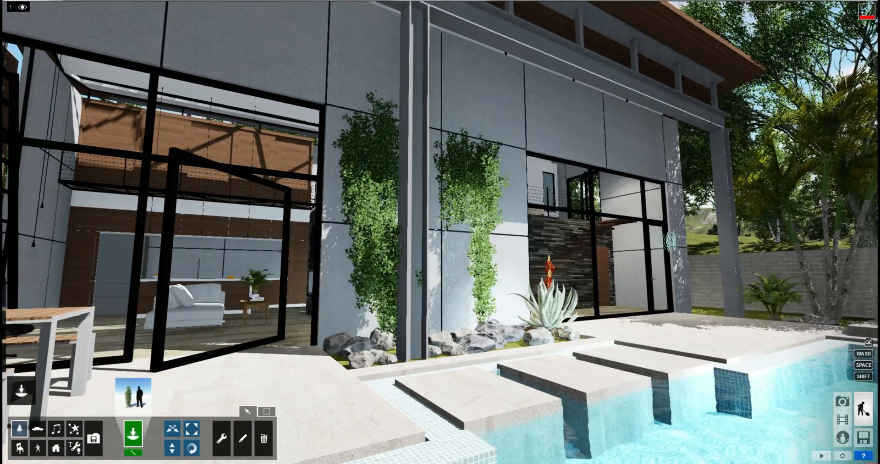
{"action": "key", "text": "w"}
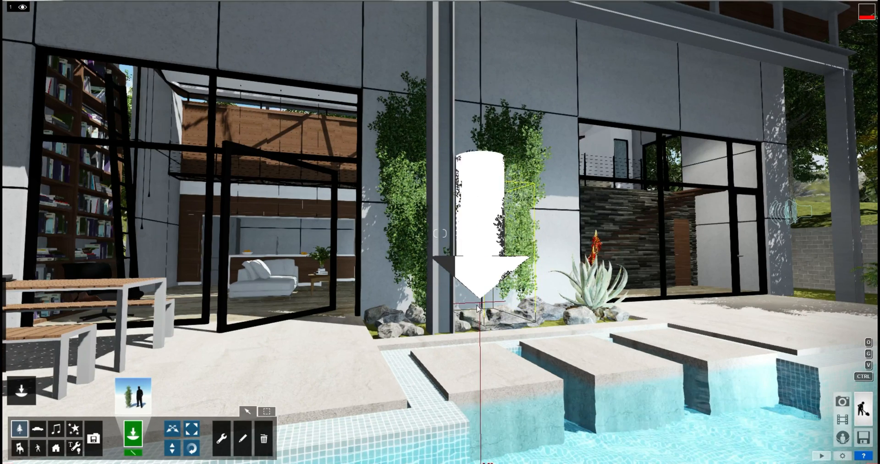
{"action": "left_click", "coordinate": [478, 306]}
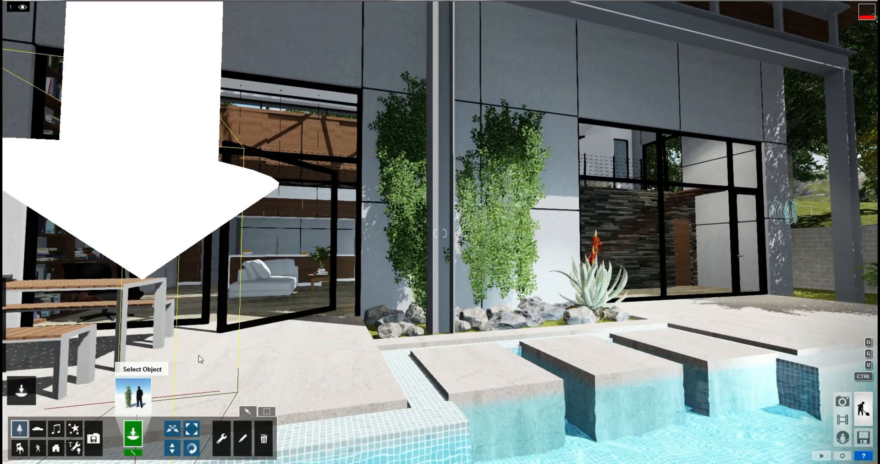
Step: Switch to the IvyLeafPatch2_RT plant and place it on the wall beside the steel column
{"action": "left_click", "coordinate": [139, 404]}
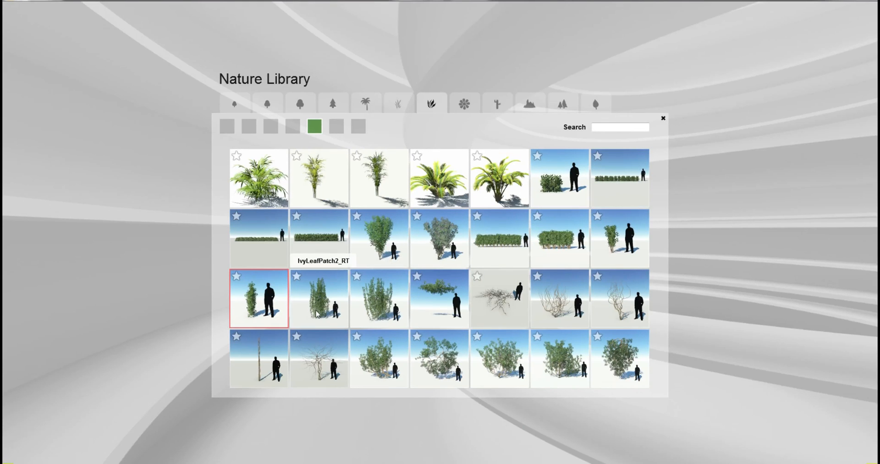
{"action": "left_click", "coordinate": [497, 248]}
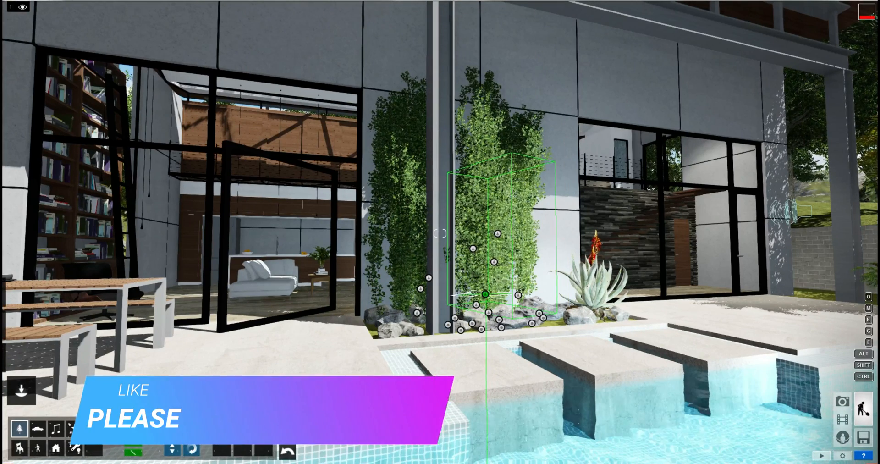
Step: Recolour the large ivy next to the column with green selection saturation 1.1, hue 1.6 and a reduced selection range
{"action": "left_click", "coordinate": [490, 314]}
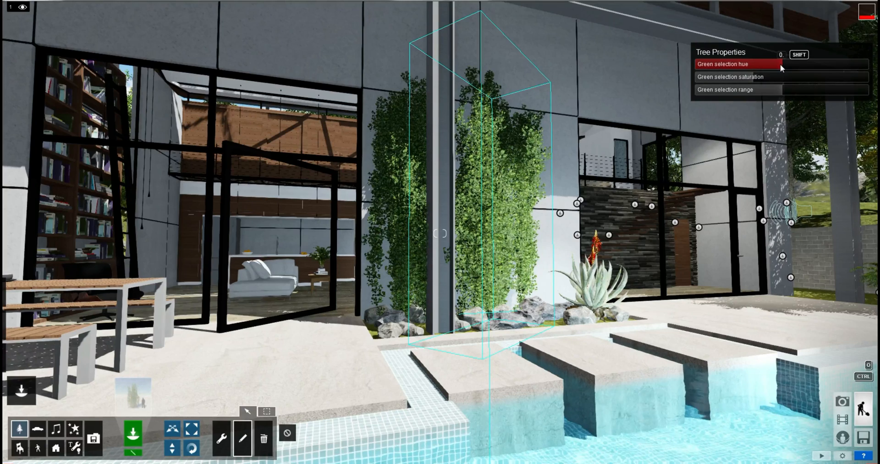
{"action": "left_click_drag", "start_coordinate": [782, 64], "coordinate": [730, 76]}
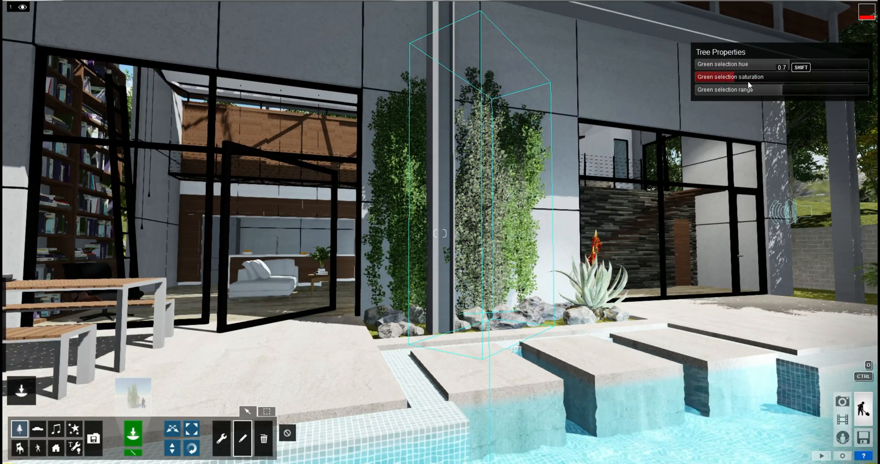
{"action": "left_click", "coordinate": [761, 81]}
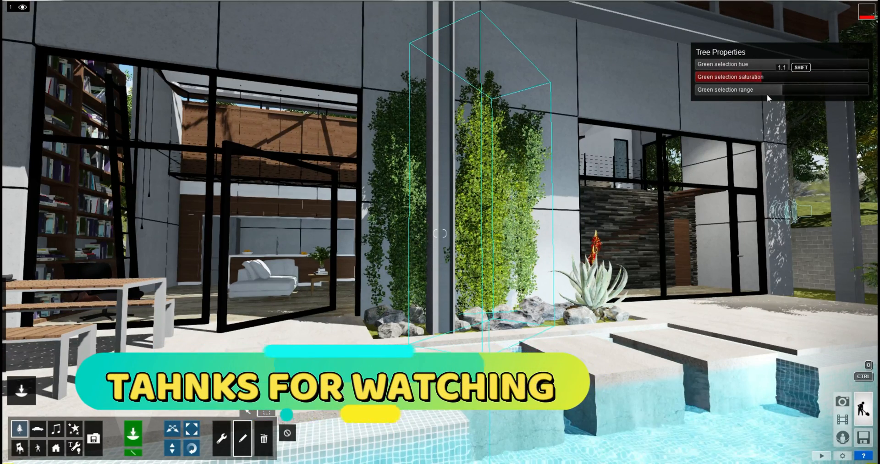
{"action": "left_click_drag", "start_coordinate": [772, 93], "coordinate": [743, 94], "text": "shift"}
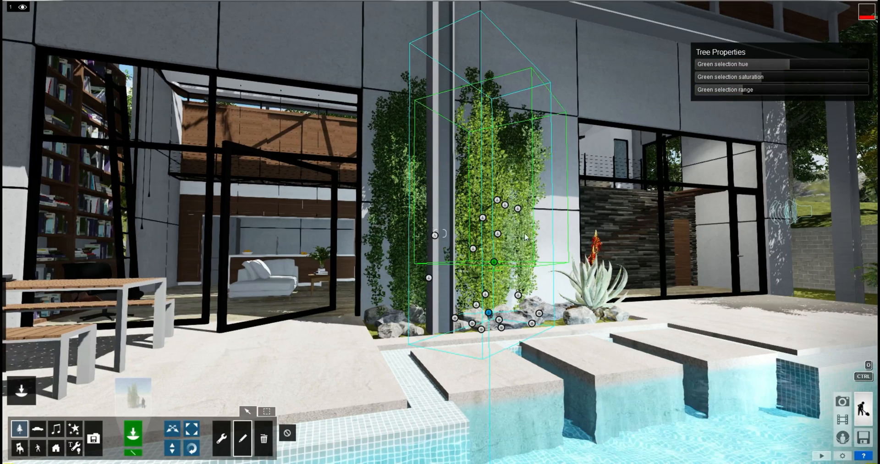
{"action": "left_click_drag", "start_coordinate": [794, 65], "coordinate": [813, 67], "text": "shift"}
{"action": "left_click_drag", "start_coordinate": [824, 68], "coordinate": [830, 67]}
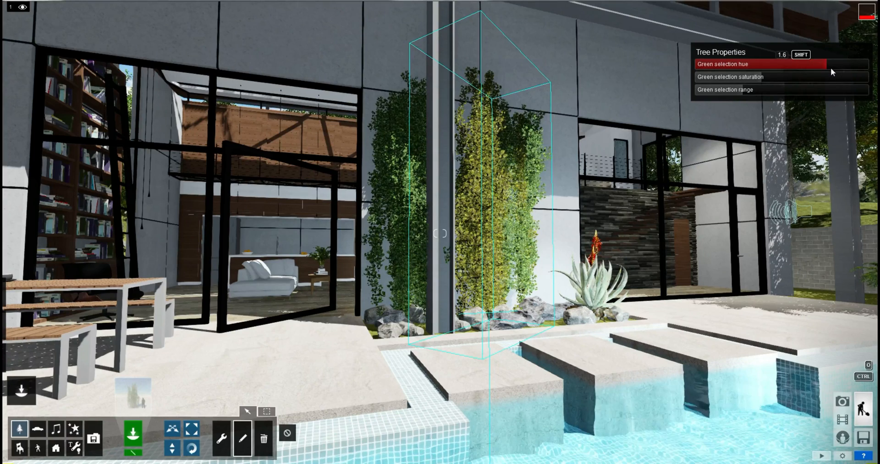